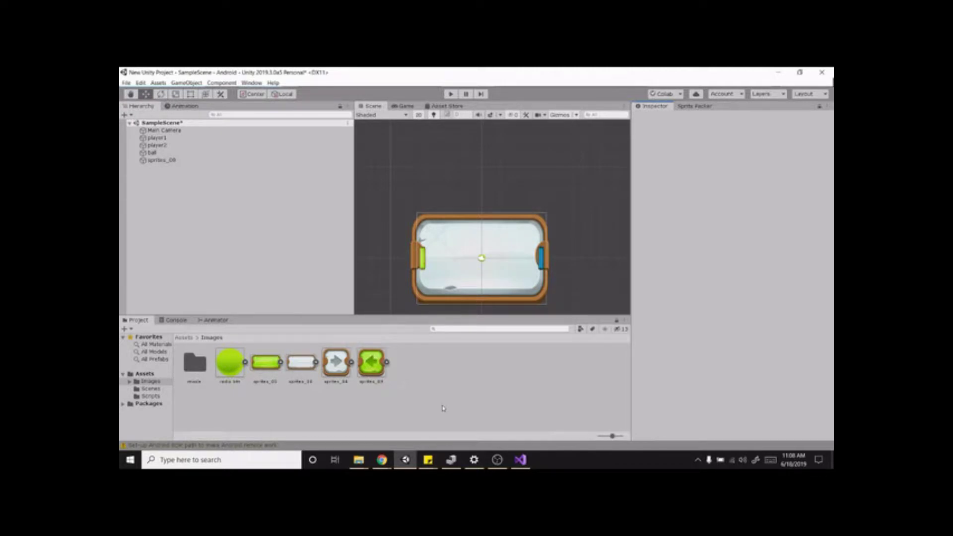
Switch to the Chrome window showing Google Play and search the store for "unity remote".
click(382, 460)
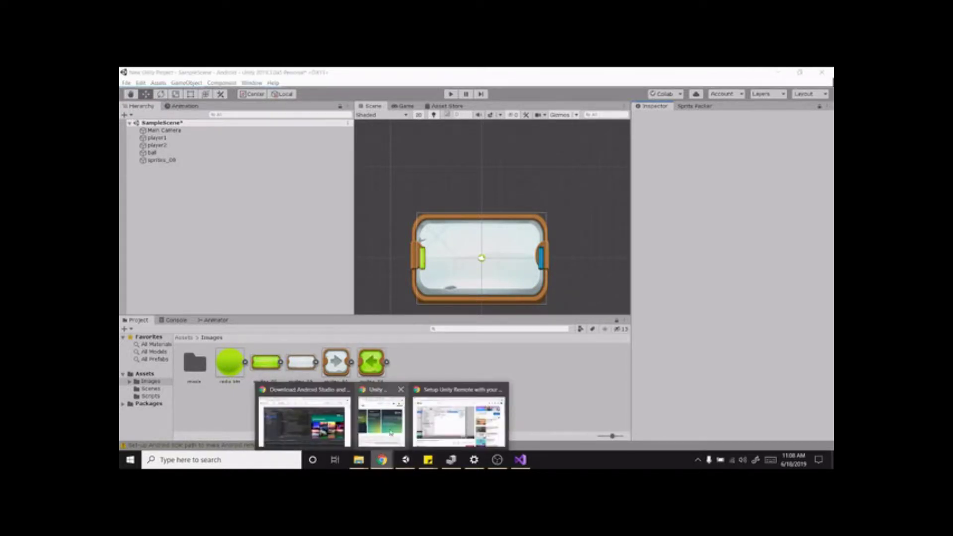
click(390, 433)
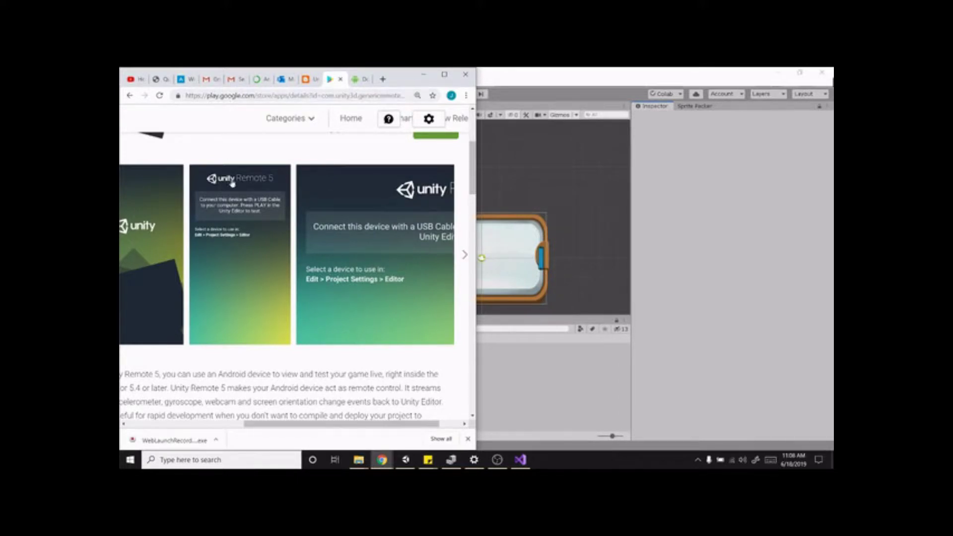
drag(298, 425, 181, 425)
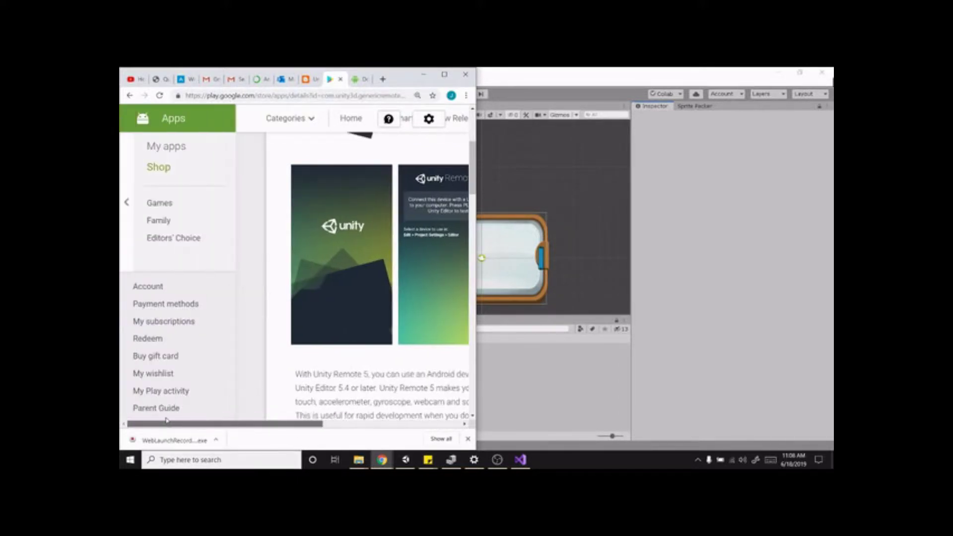
scroll(286, 238, up, 5)
click(318, 125)
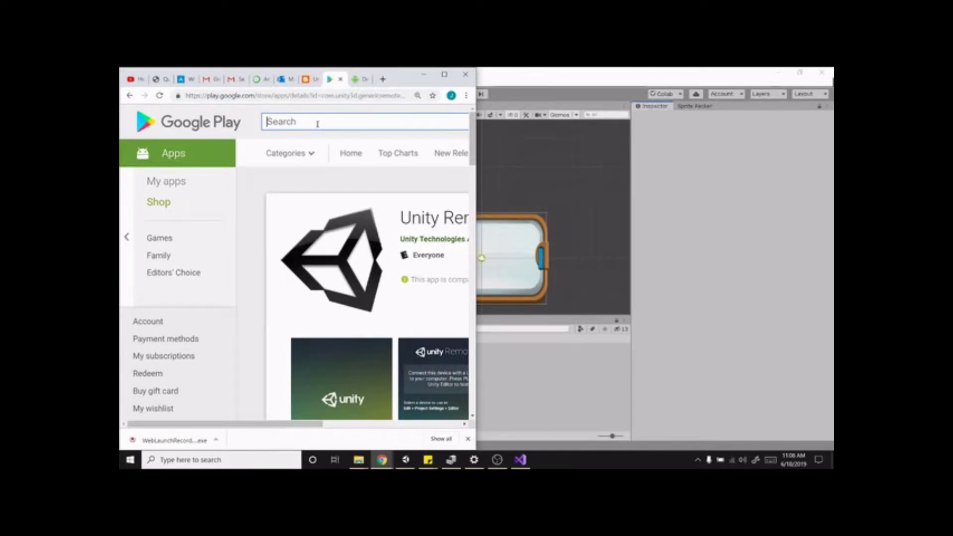
text(unity remote)
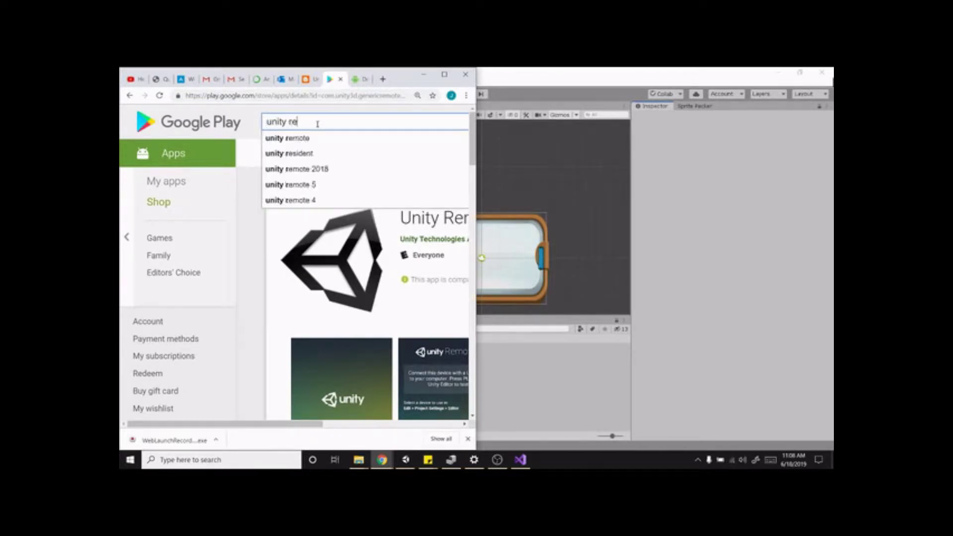
key(Return)
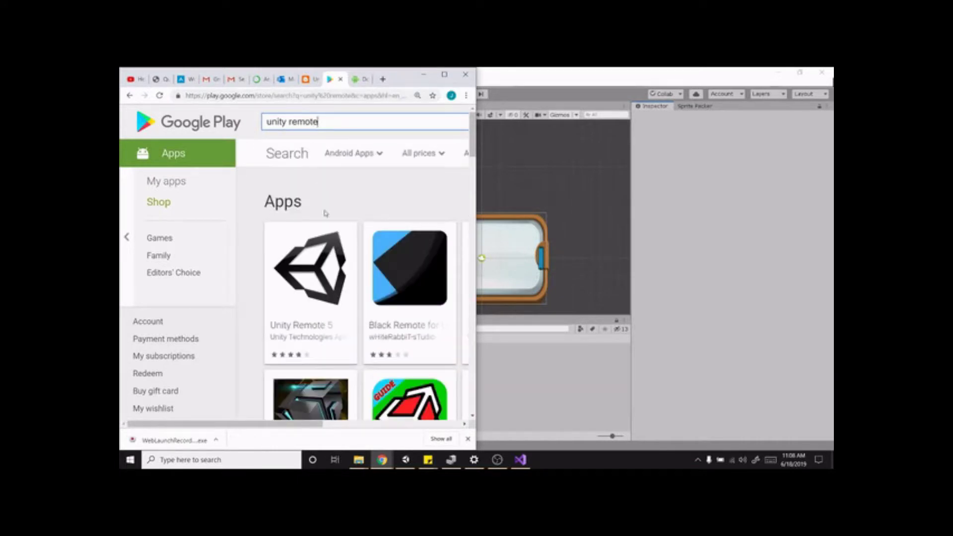
Open the Unity Remote 5 listing and examine its compatibility details and screenshots.
click(330, 290)
scroll(309, 367, down, 4)
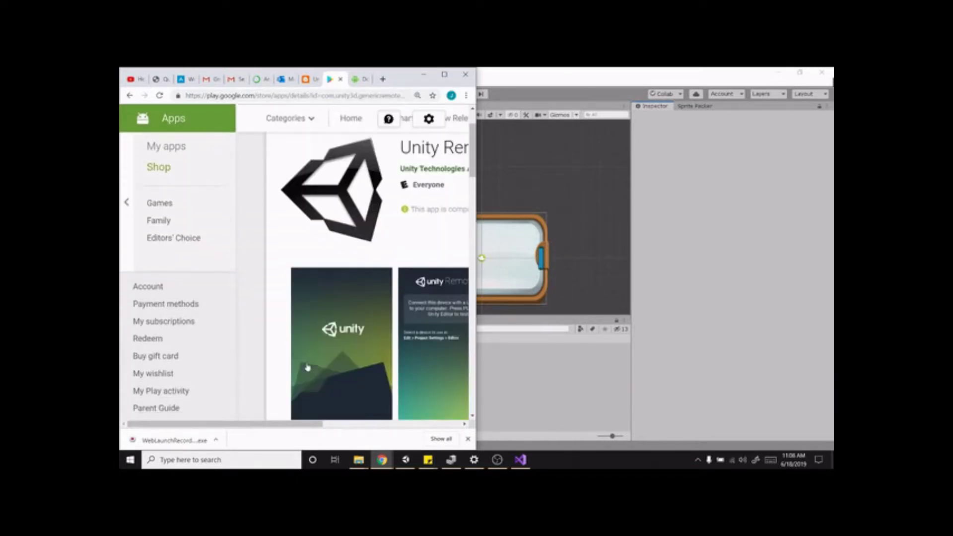
drag(270, 423, 353, 397)
scroll(351, 315, up, 3)
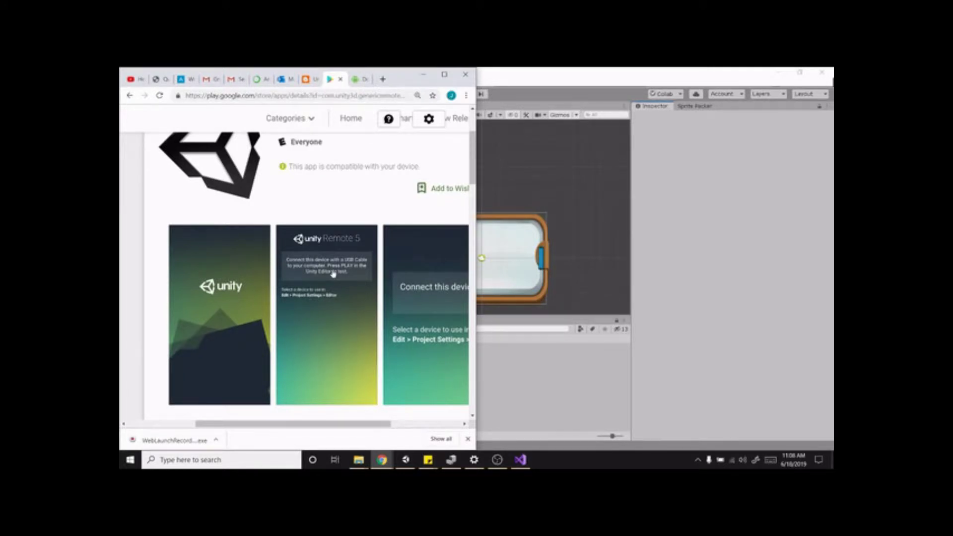
click(383, 79)
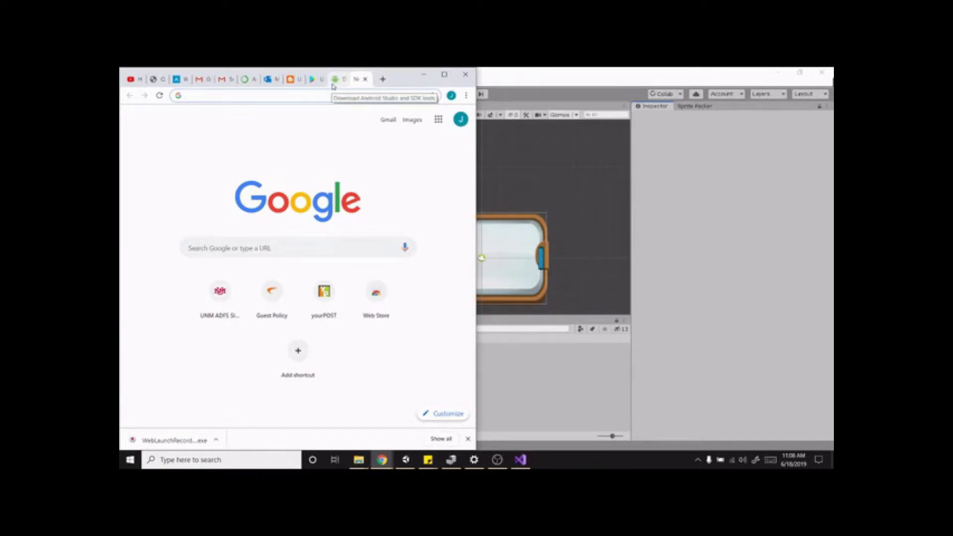
click(423, 77)
mouse_move(383, 461)
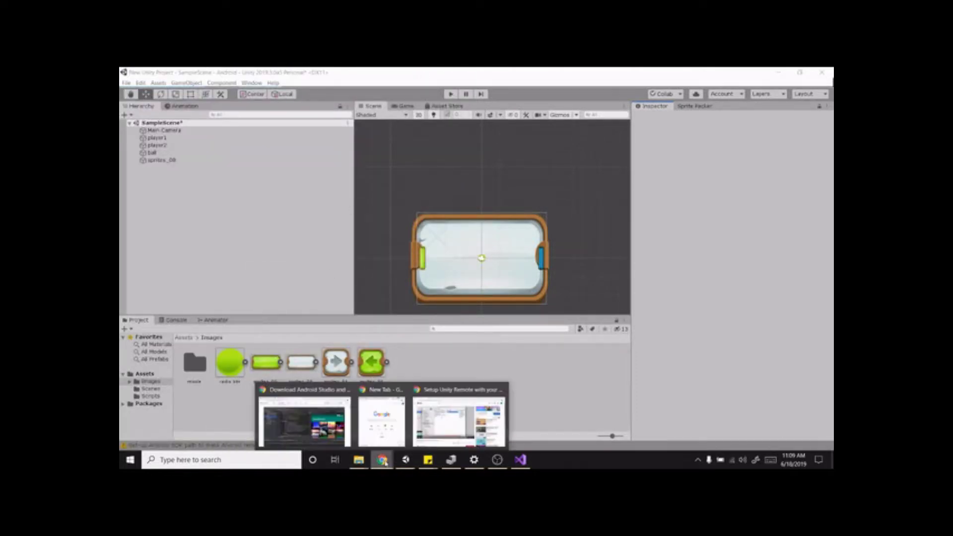
click(438, 364)
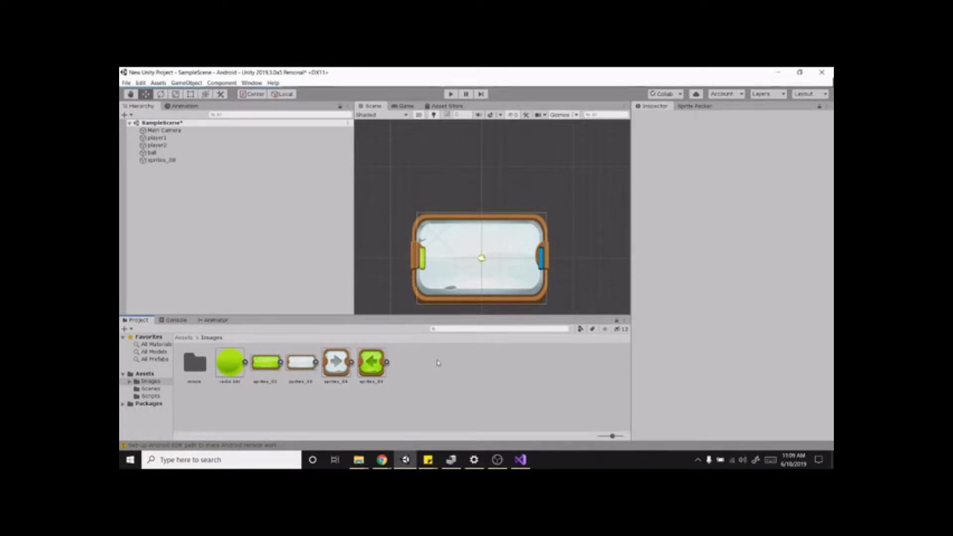
Switch to the Chrome window with the Unity Remote setup video, search the web for "android studio" in a new tab, and open its official download page.
click(385, 462)
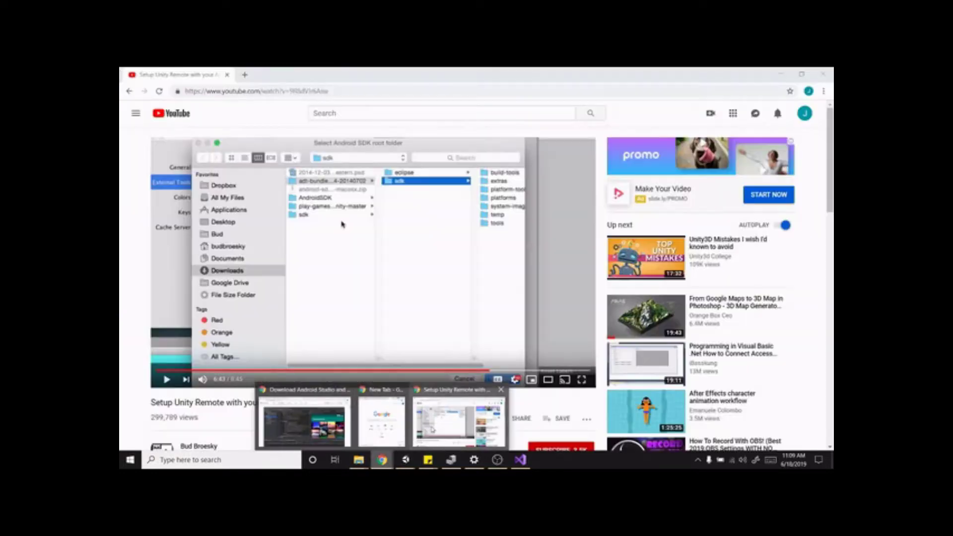
click(459, 419)
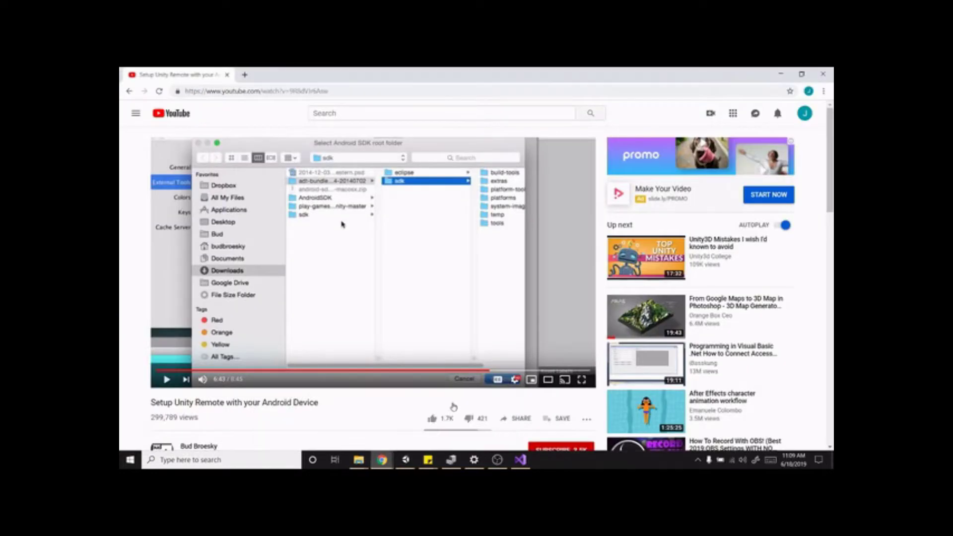
click(246, 75)
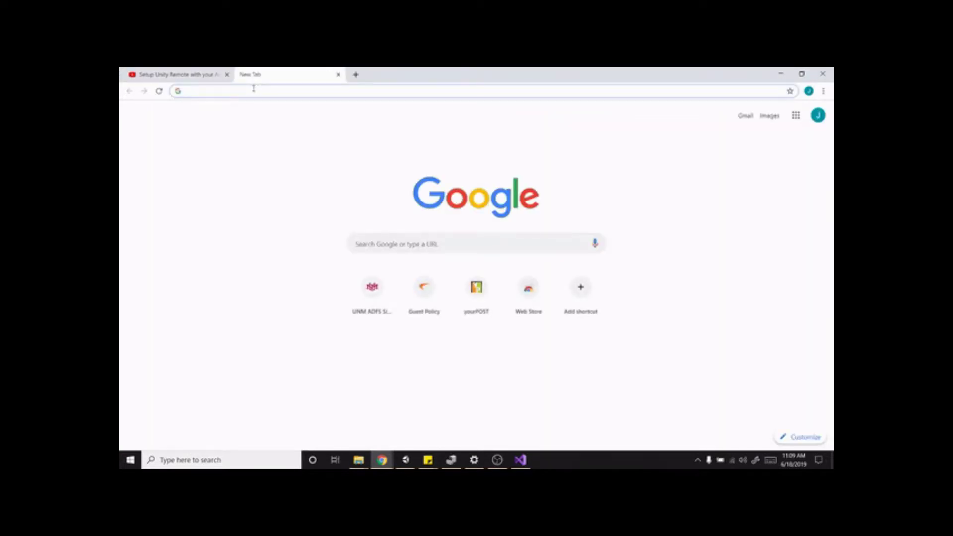
text(android studio)
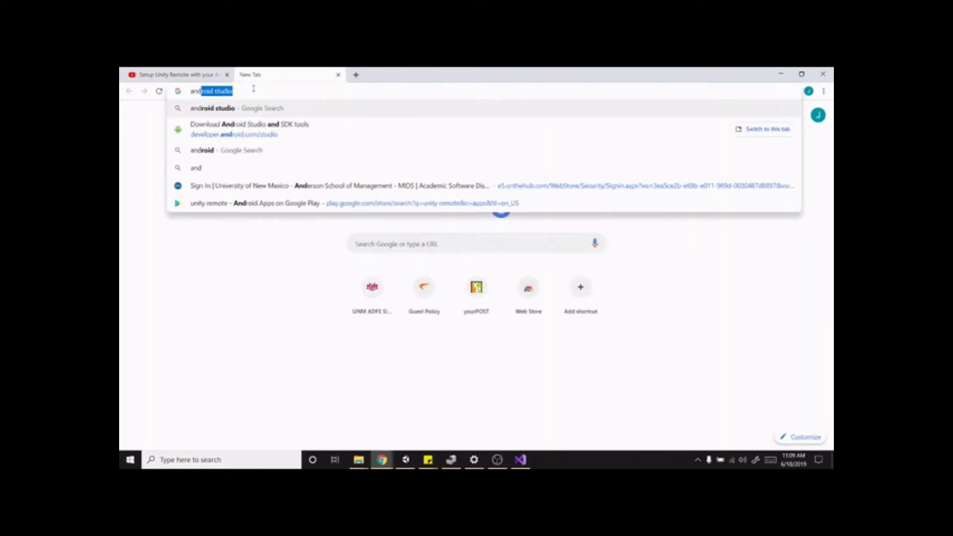
key(Return)
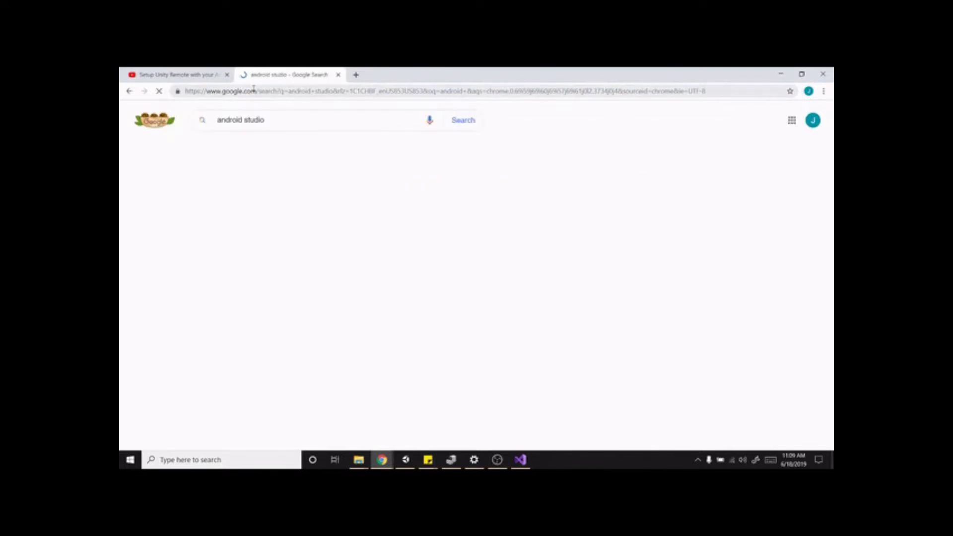
click(277, 186)
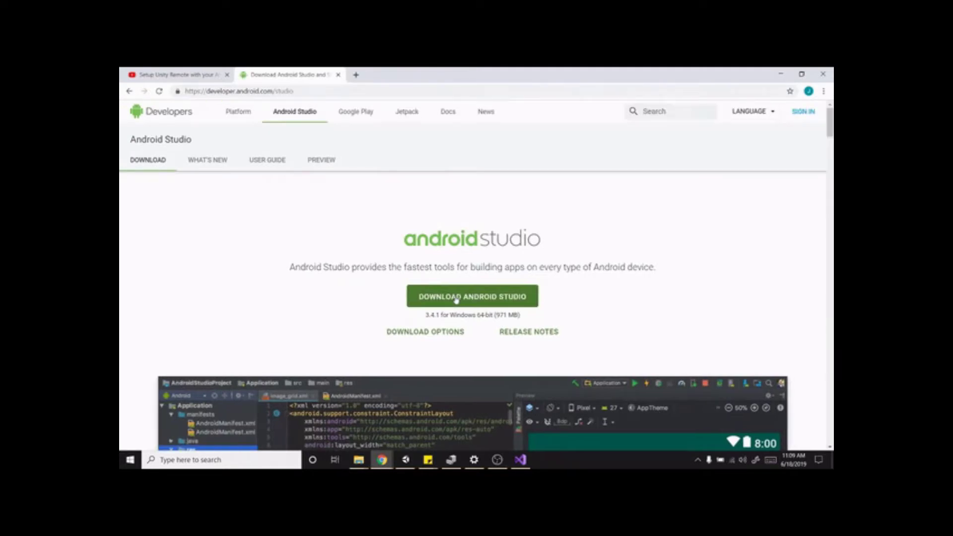
Minimize the browser and launch Unity Hub through a Windows search for "unity hub".
click(778, 74)
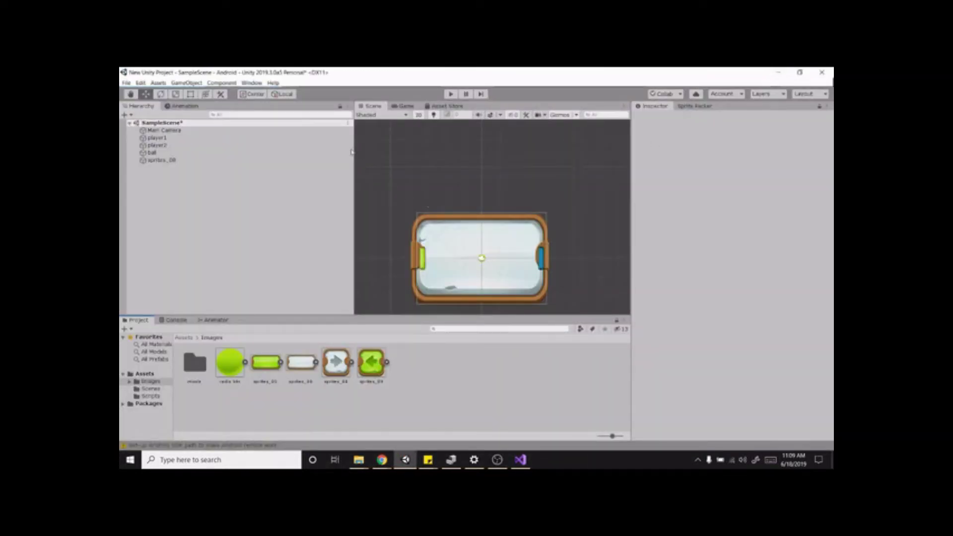
click(179, 461)
text(un)
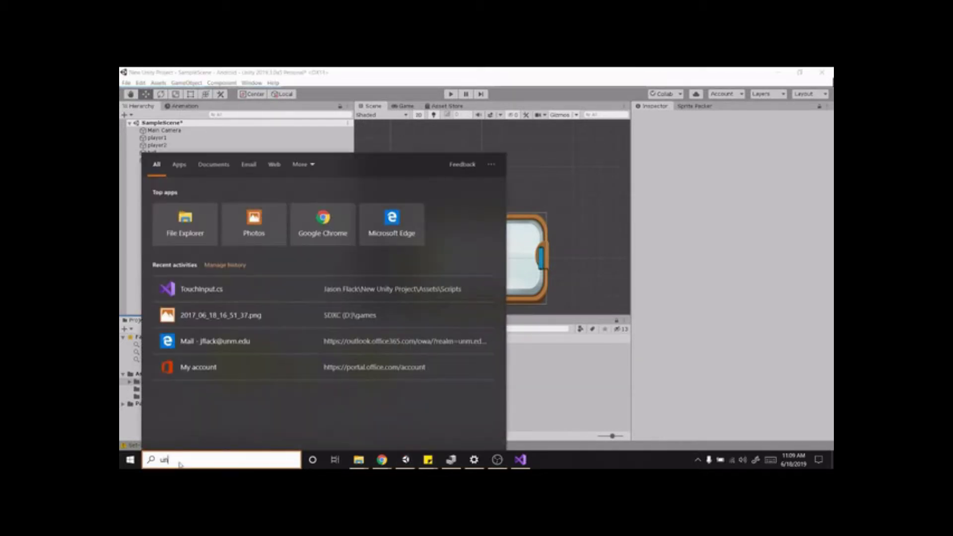
text(ity hub)
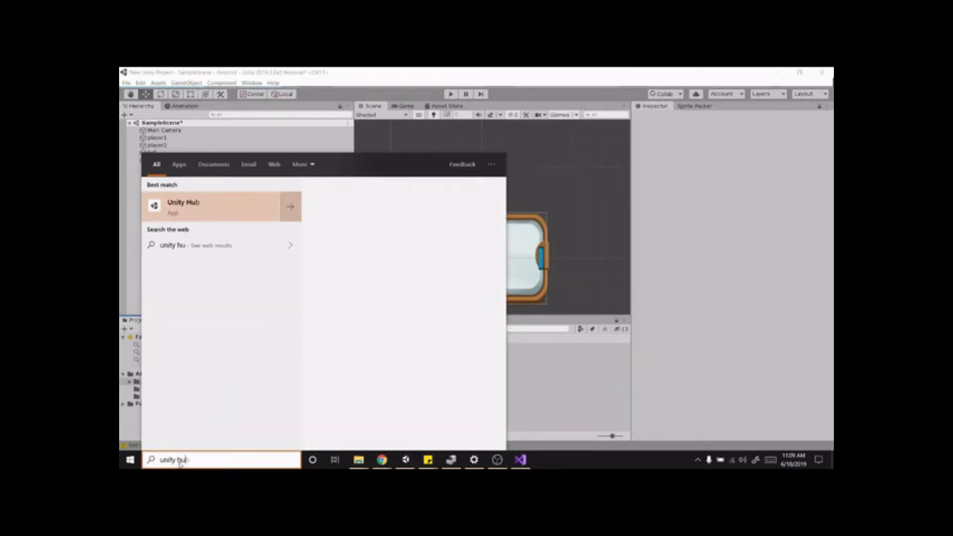
key(Return)
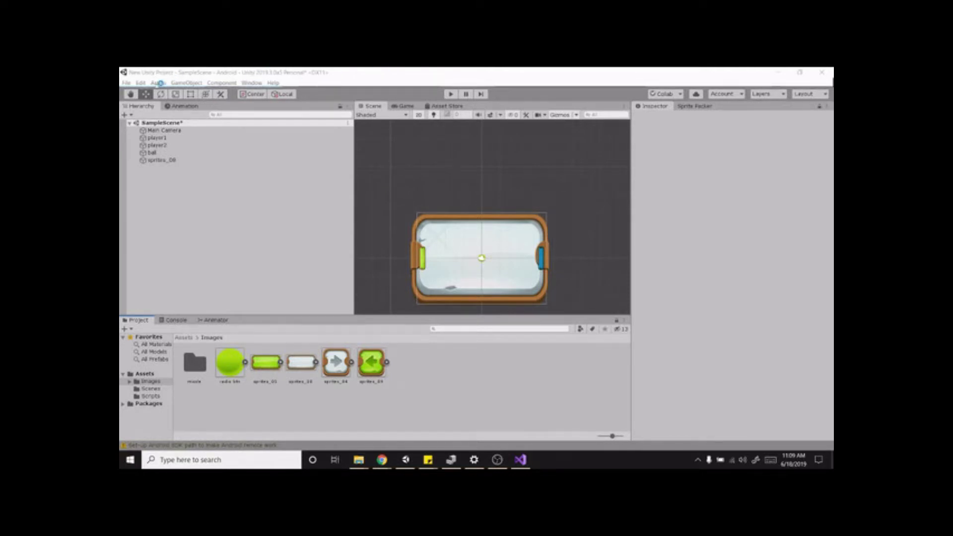
Open the Unity editor's preferences and examine the Android JDK, SDK and NDK settings under External Tools.
click(128, 83)
mouse_move(152, 83)
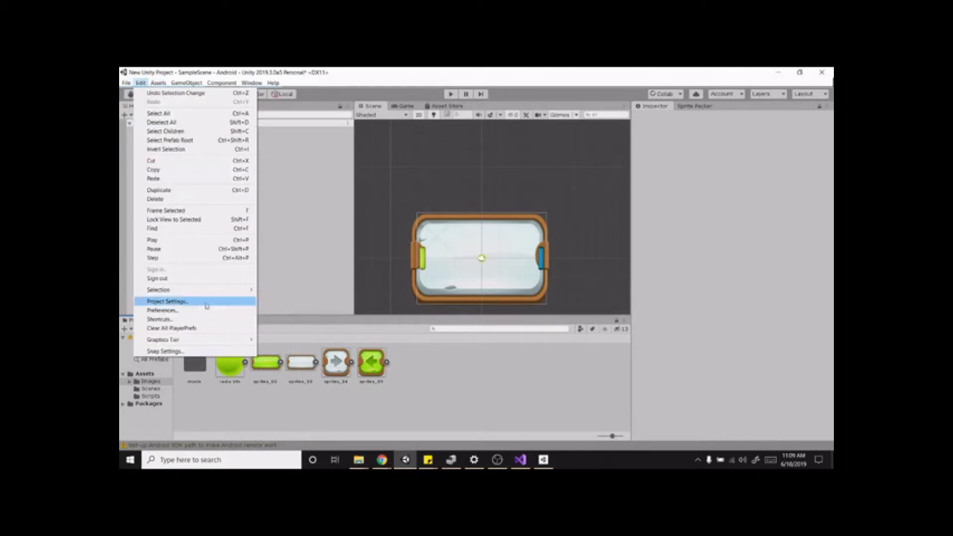
click(204, 310)
scroll(381, 400, down, 1)
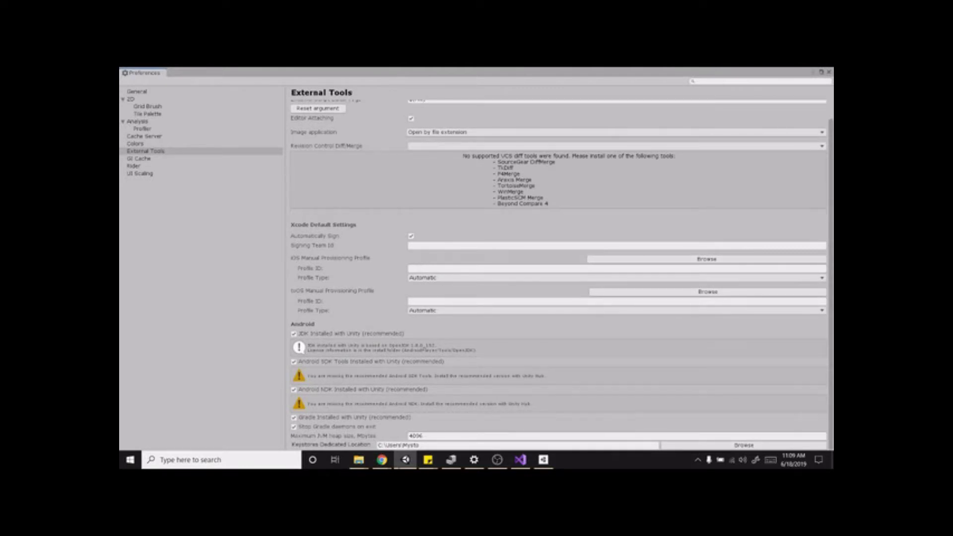
Switch to Unity Hub and open the Add Modules dialog for the installed 2019.3.0a5 version.
click(543, 460)
drag(429, 129, 511, 84)
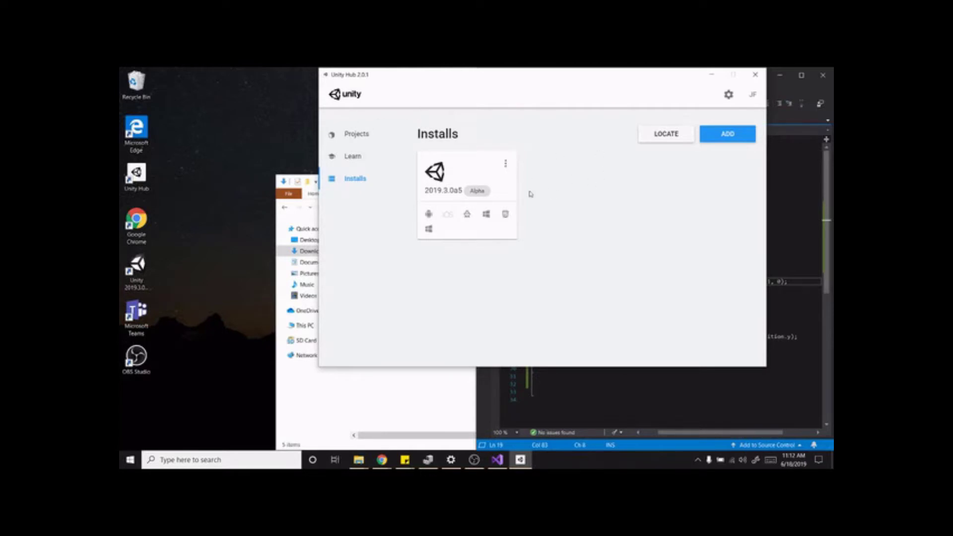
click(506, 165)
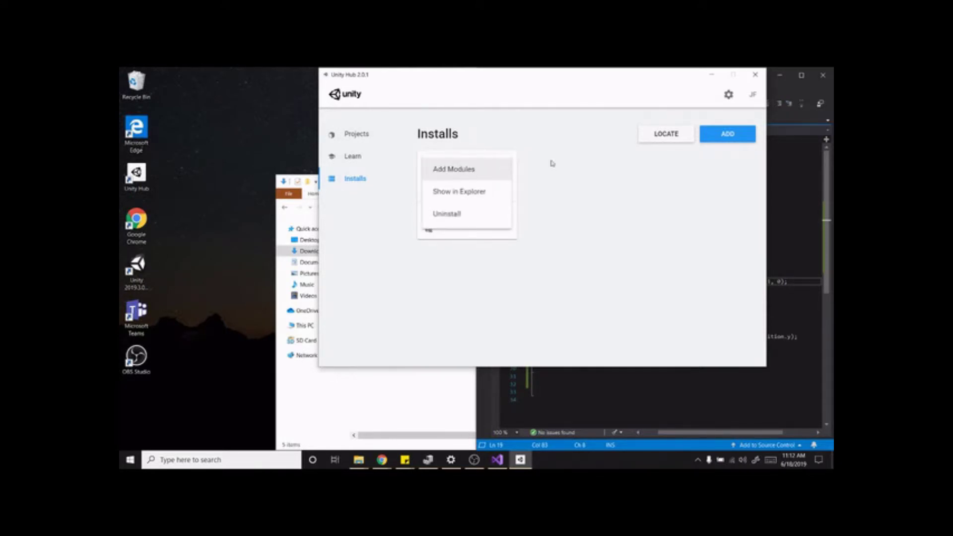
click(552, 163)
click(506, 166)
click(486, 166)
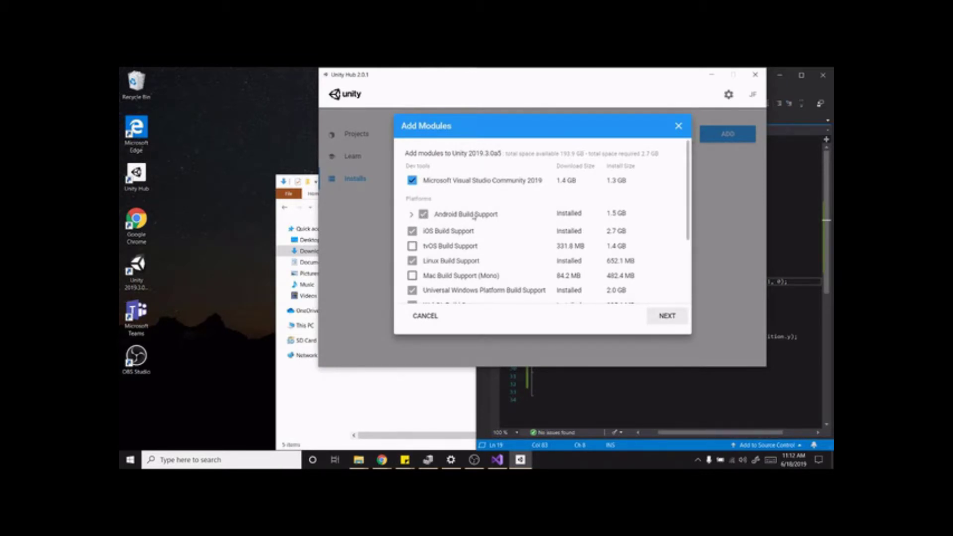
Select Android SDK & NDK Tools under Android Build Support and proceed to the license terms.
click(411, 215)
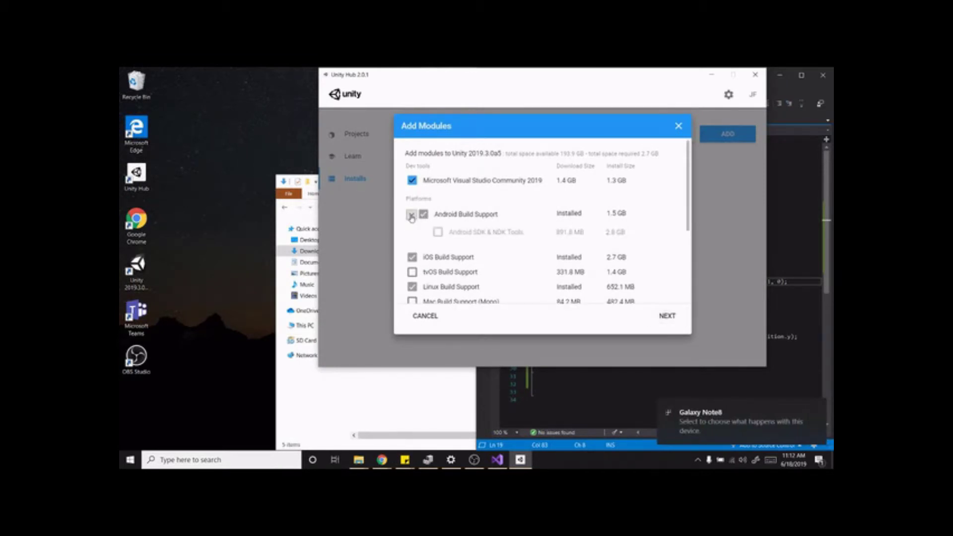
click(438, 233)
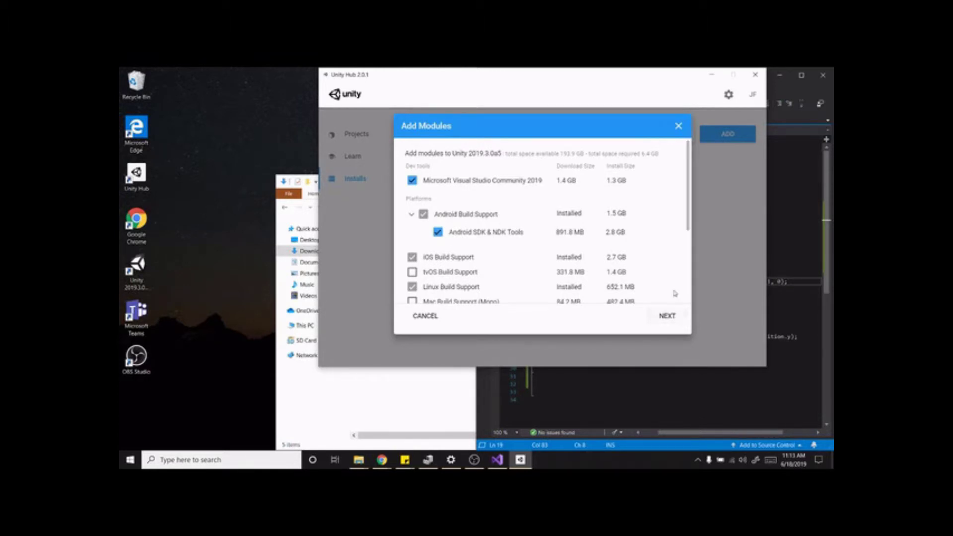
click(668, 318)
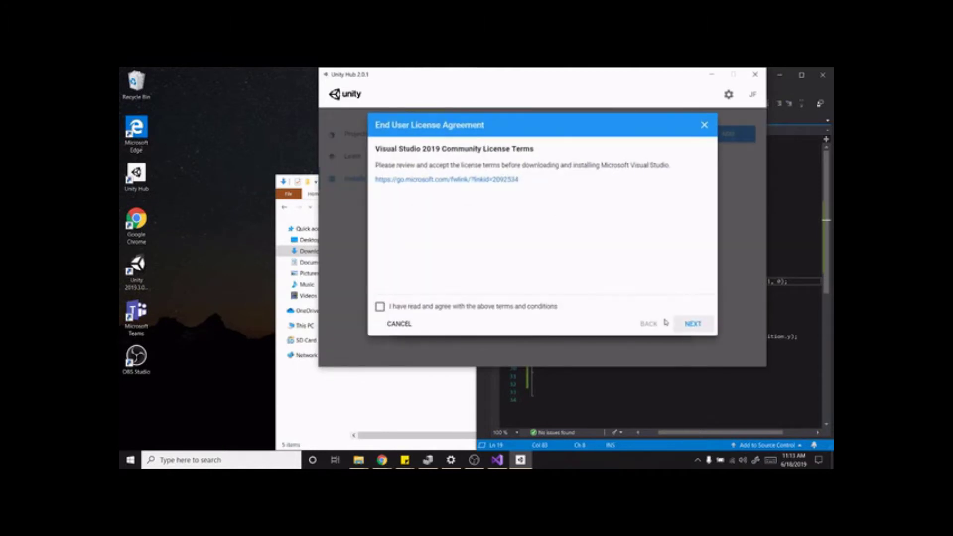
Accept the Visual Studio 2019 Community and the Android SDK and NDK license terms and start the module installation.
click(494, 305)
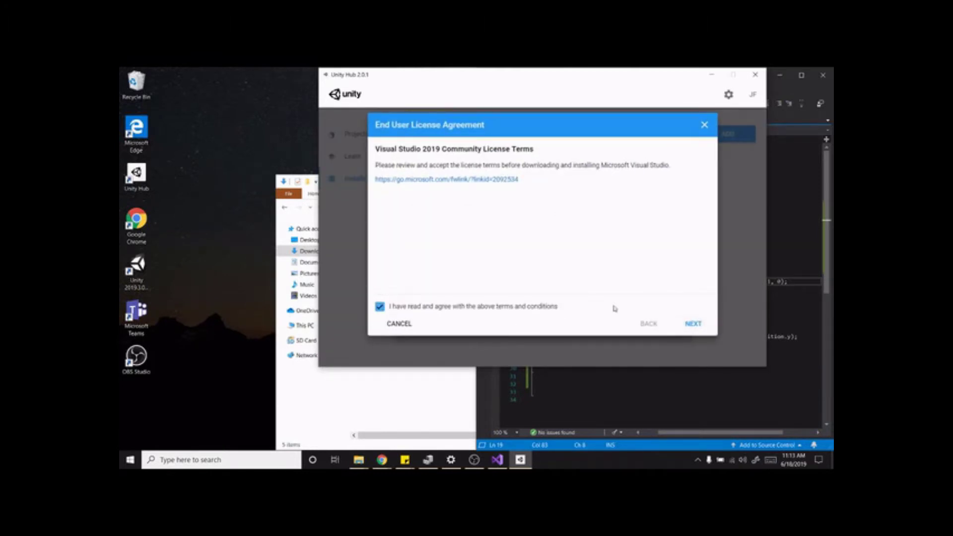
click(692, 324)
click(454, 306)
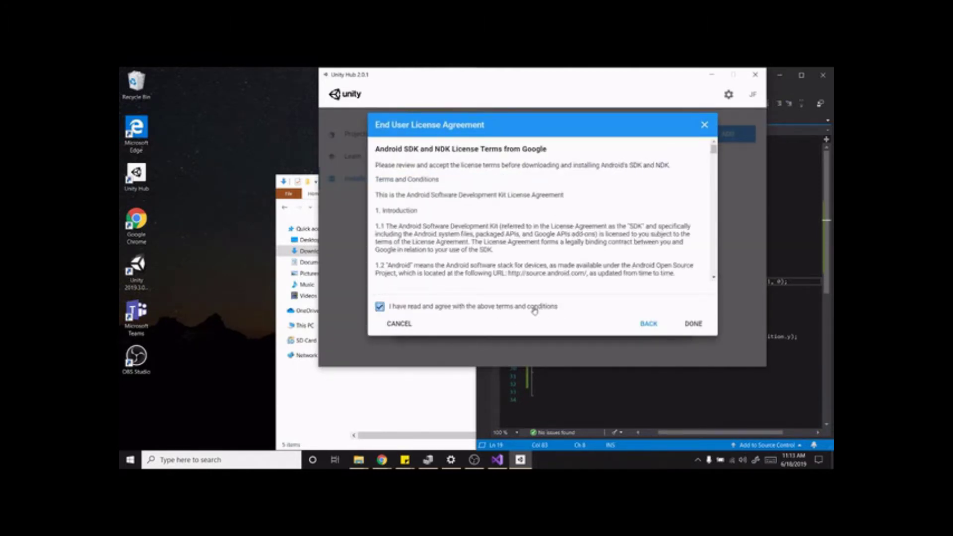
click(694, 324)
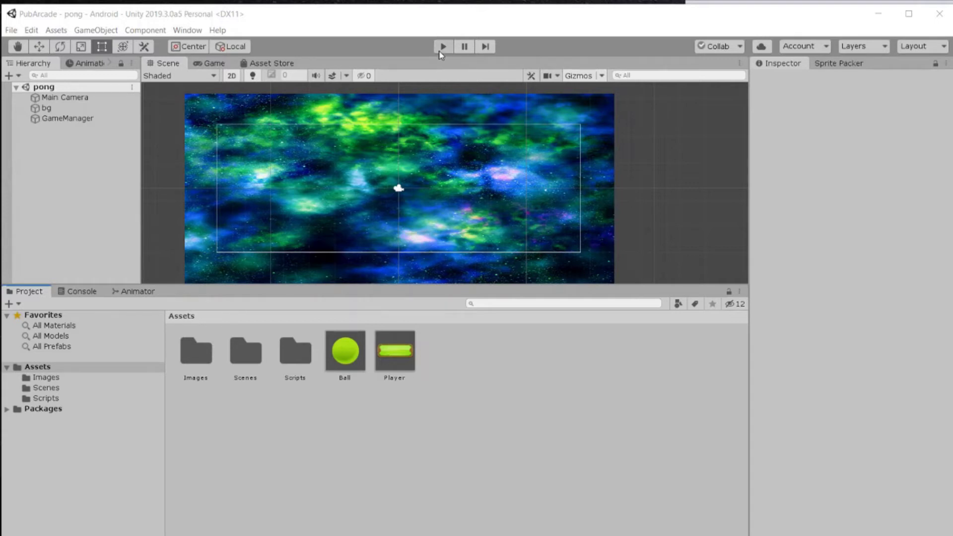
Try to build and run the pong scene of the PubArcade project for Android.
click(11, 31)
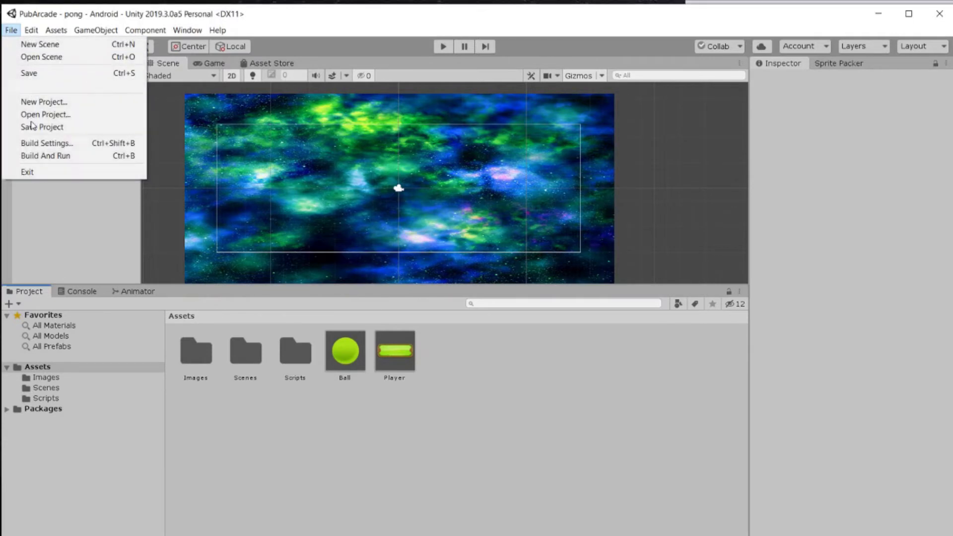
click(49, 156)
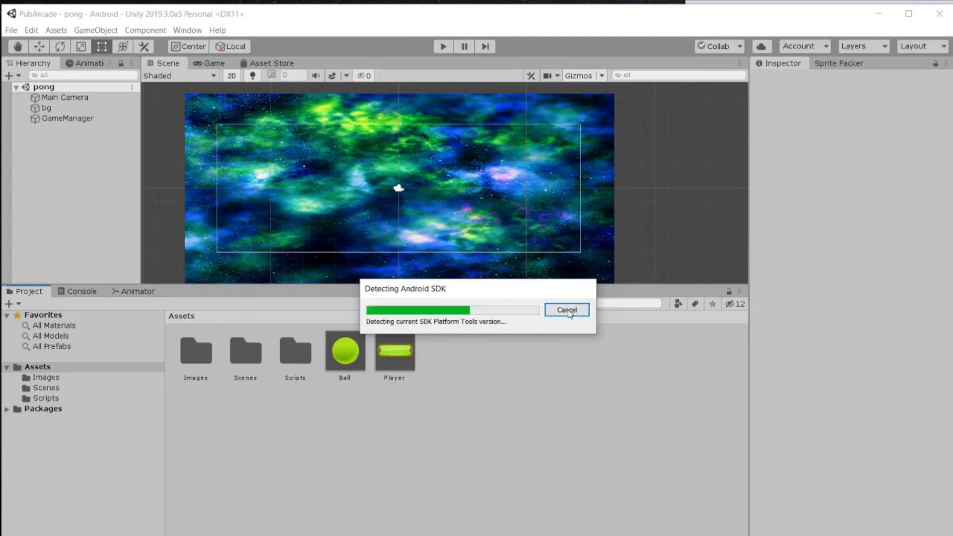
click(567, 311)
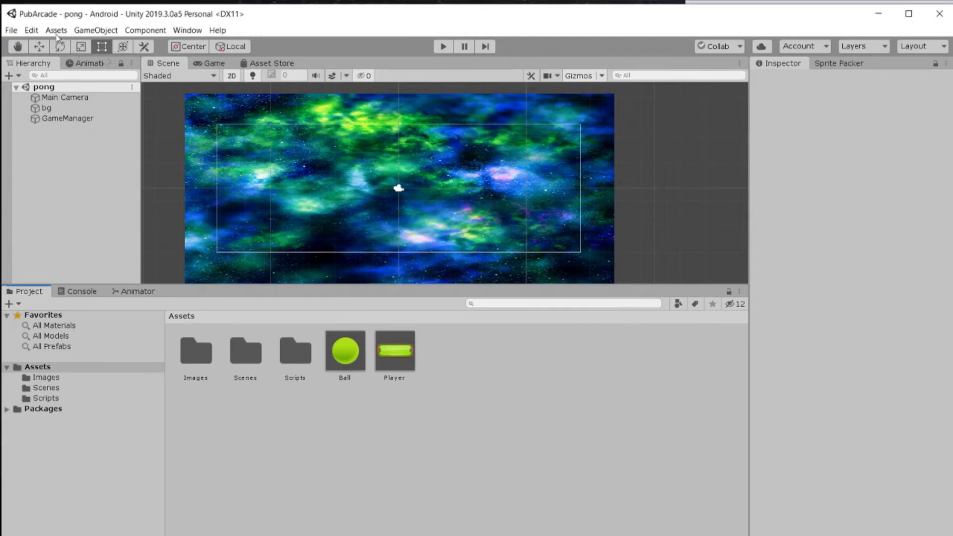
Check in the project's Editor settings that Any Android Device is chosen as the Unity Remote device.
click(50, 32)
mouse_move(28, 31)
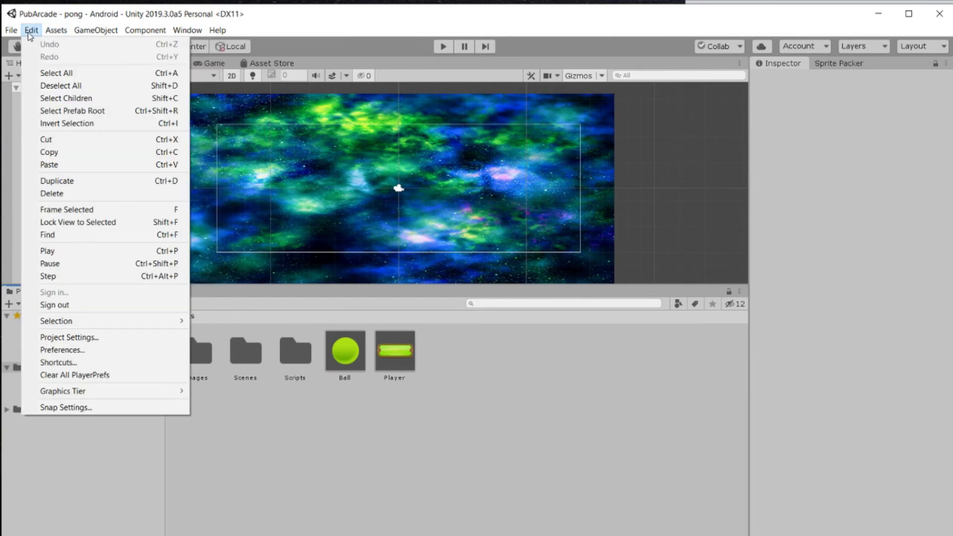
mouse_move(58, 32)
click(88, 339)
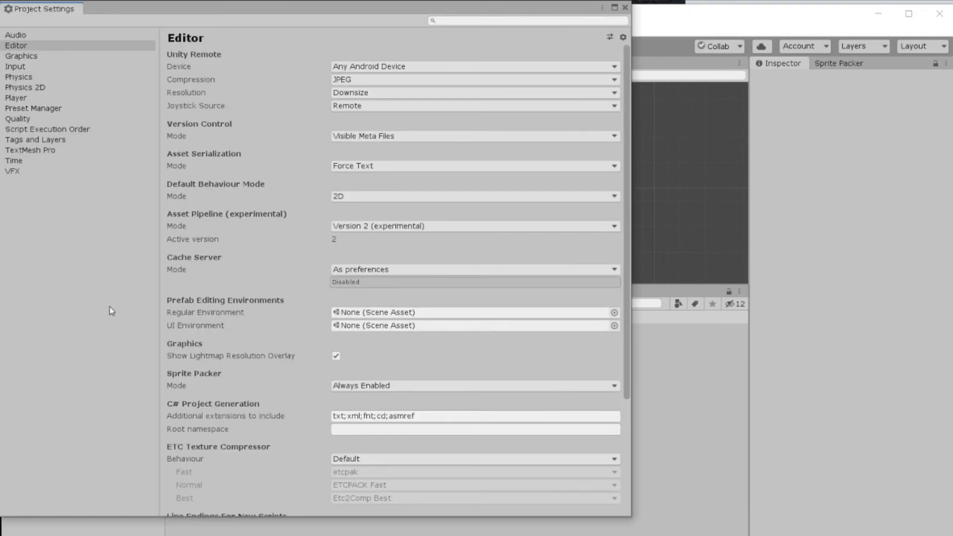
click(371, 68)
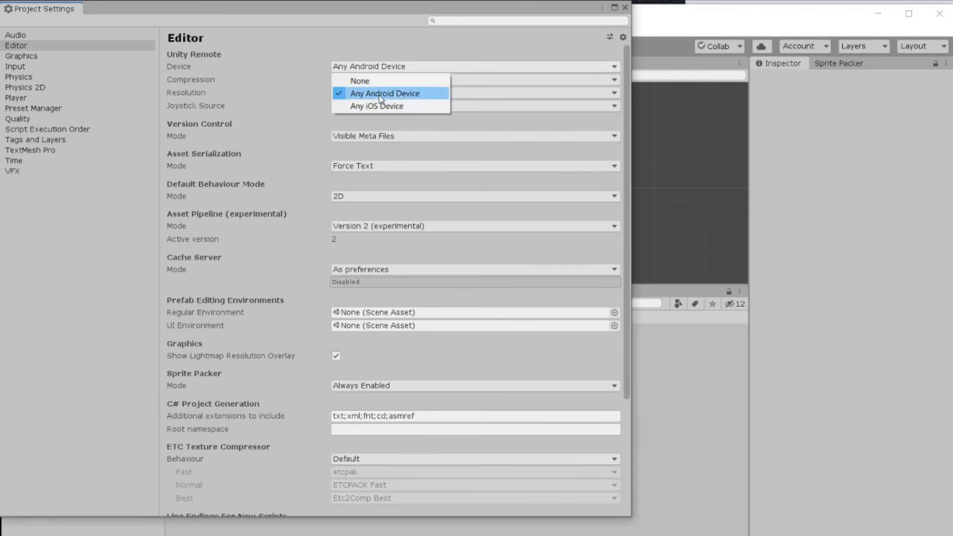
click(480, 44)
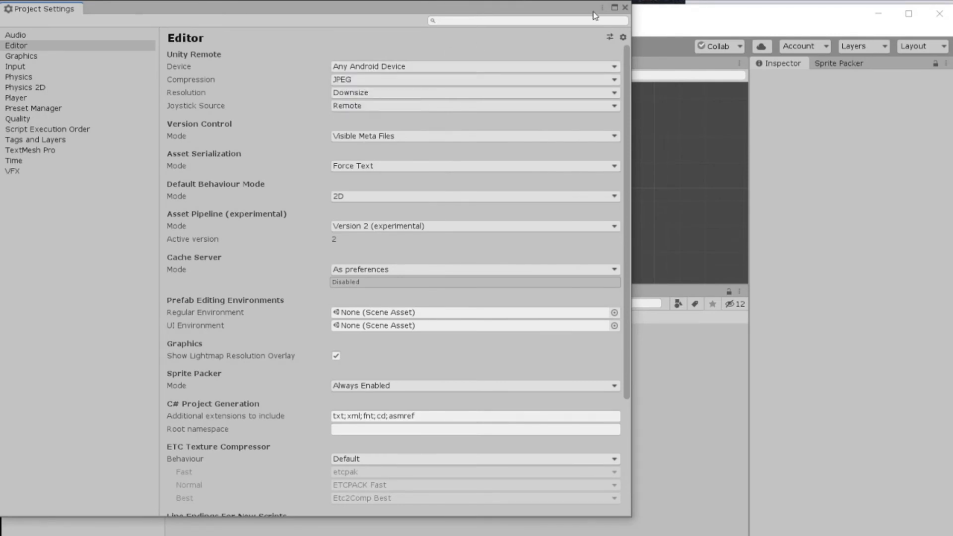
click(625, 7)
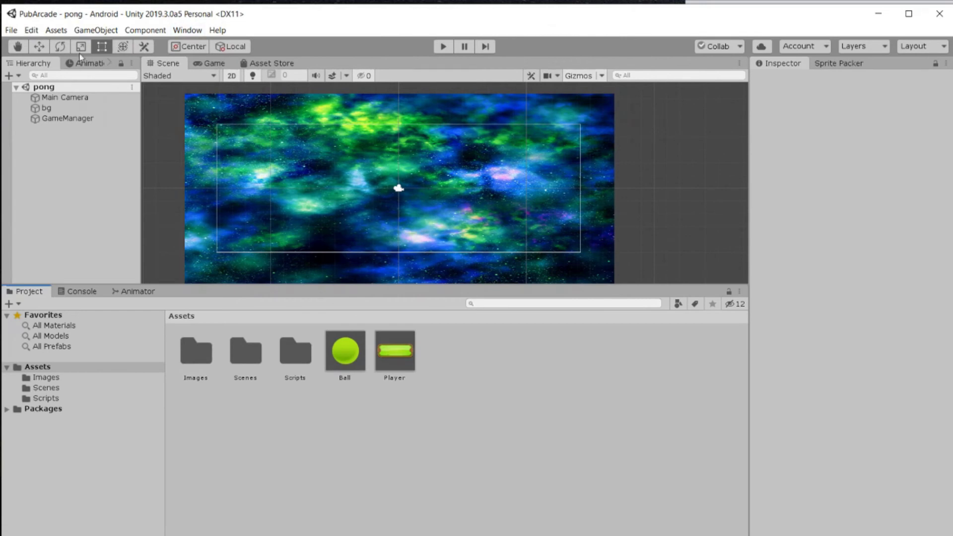
Review the Android platform options and the scenes included in the Build Settings.
click(11, 30)
click(58, 143)
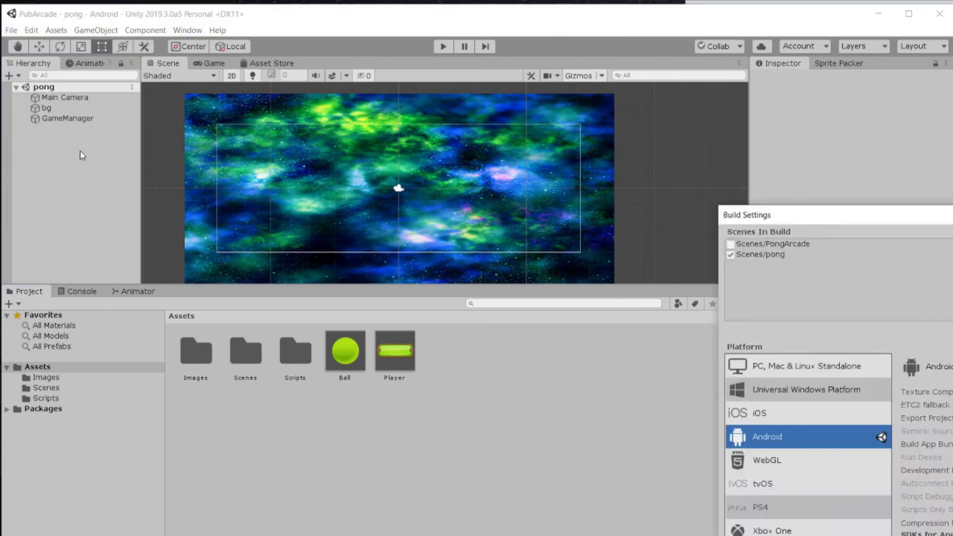
drag(877, 219, 461, 116)
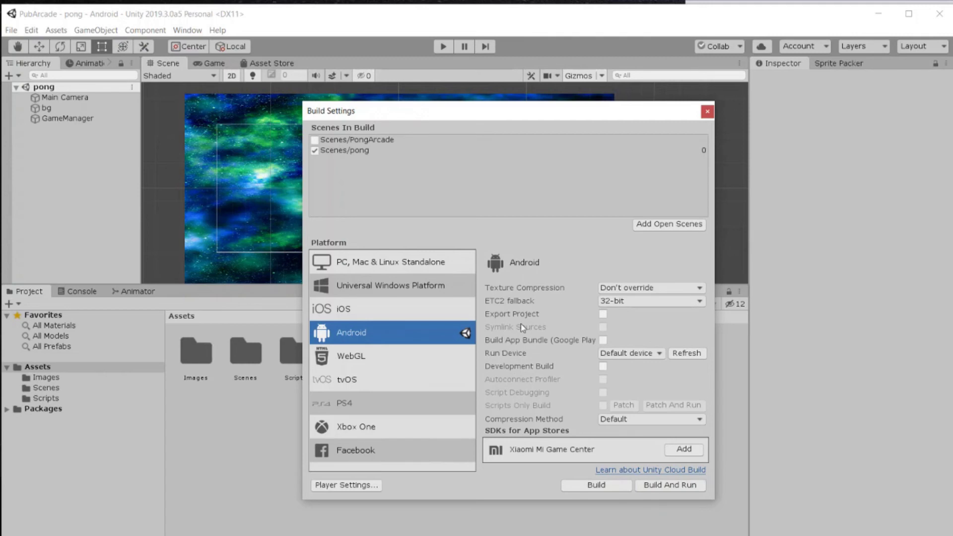
click(707, 111)
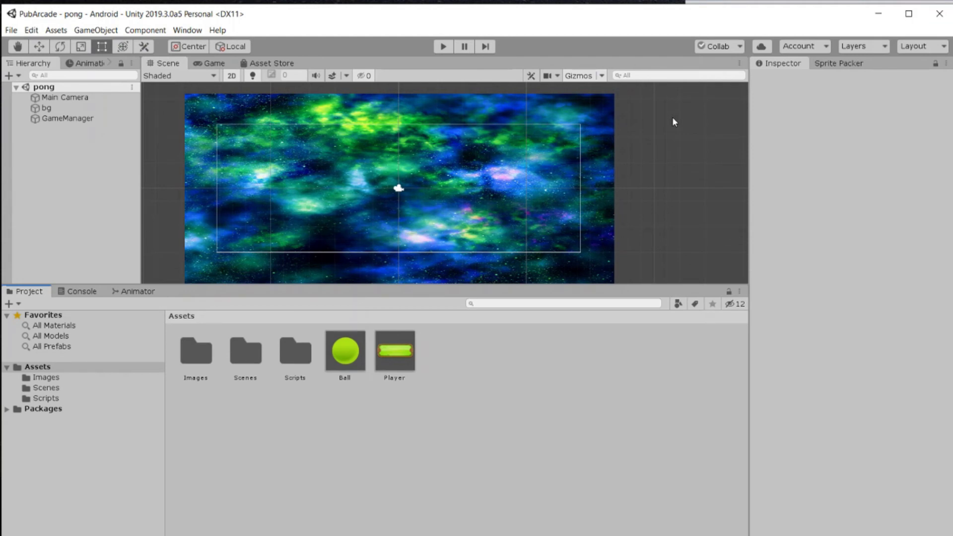
Run the pong scene in Play mode.
click(440, 47)
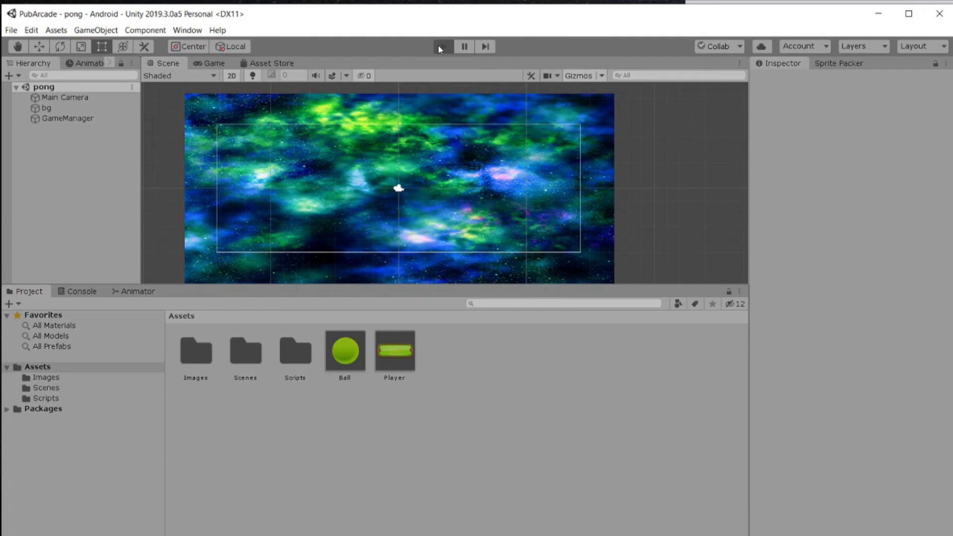